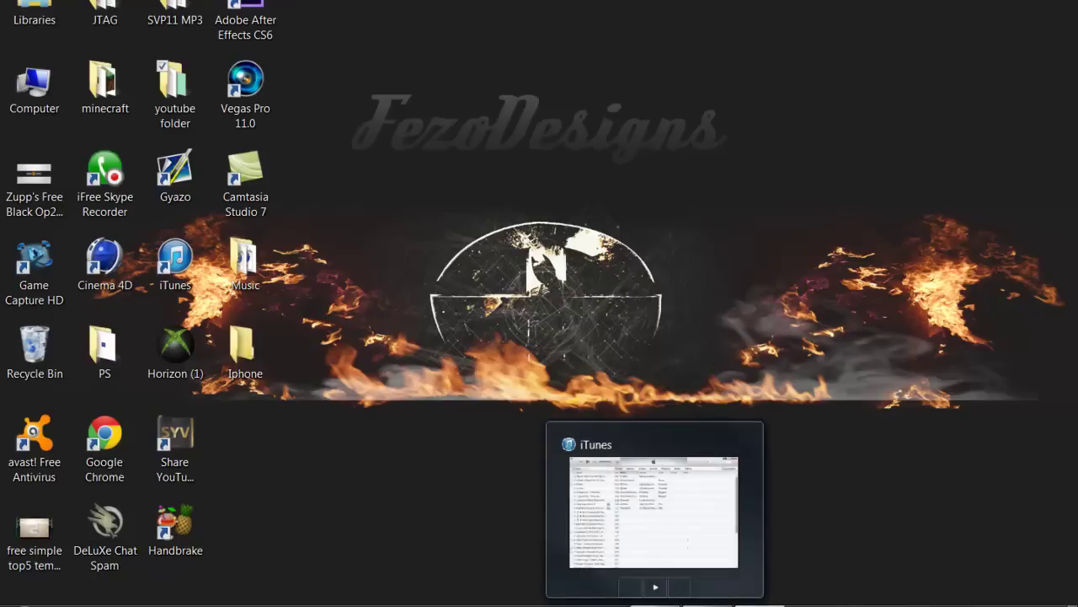
- Restore the iTunes library window from the taskbar and shift it slightly left
{"action": "left_click", "coordinate": [656, 598]}
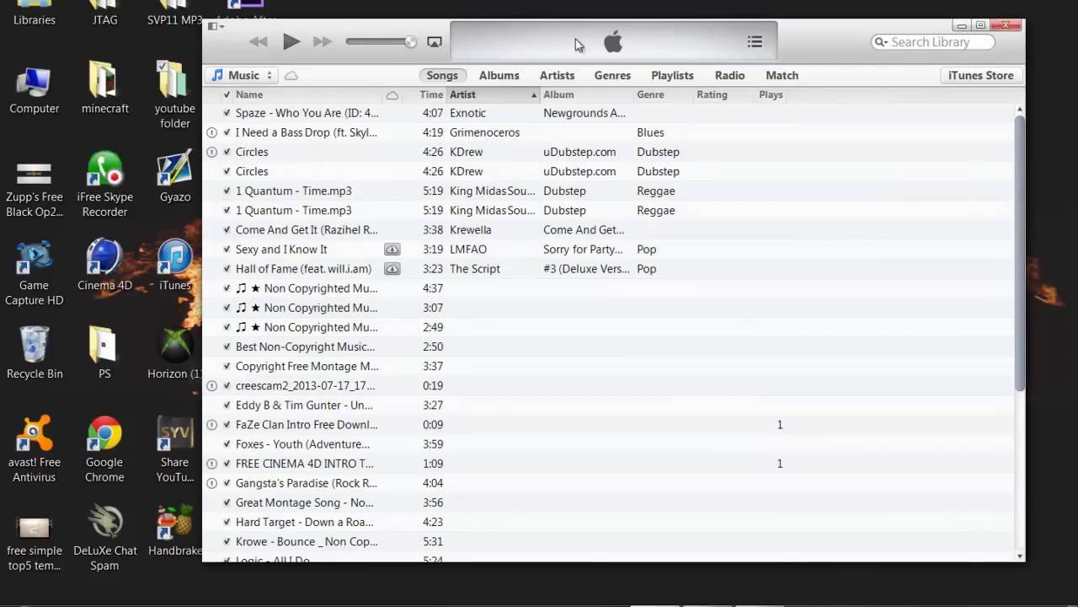
{"action": "left_click_drag", "start_coordinate": [578, 44], "coordinate": [525, 40]}
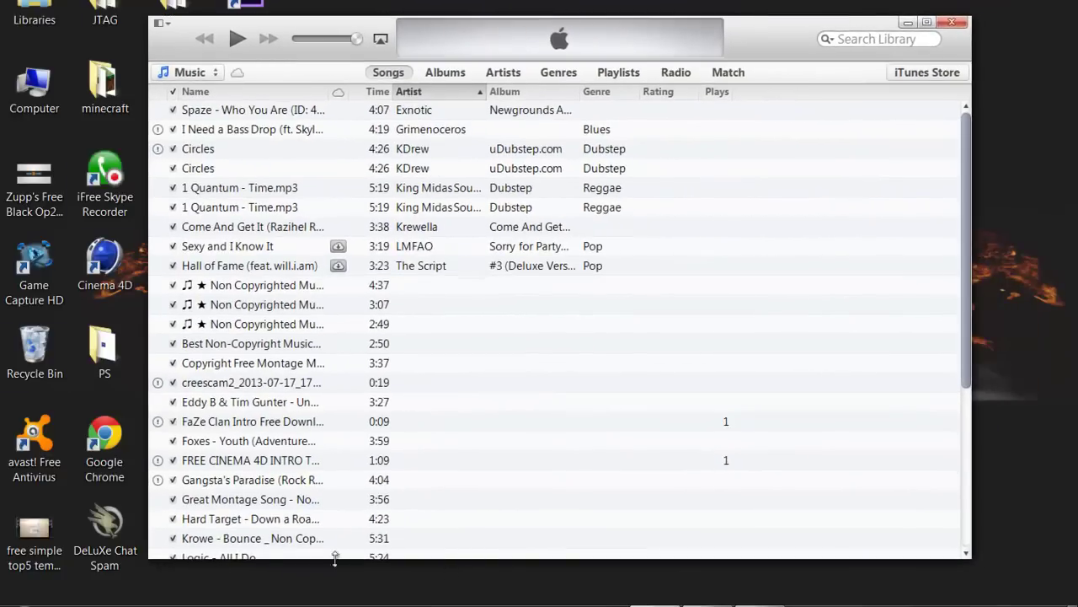
{"action": "left_click", "coordinate": [105, 539]}
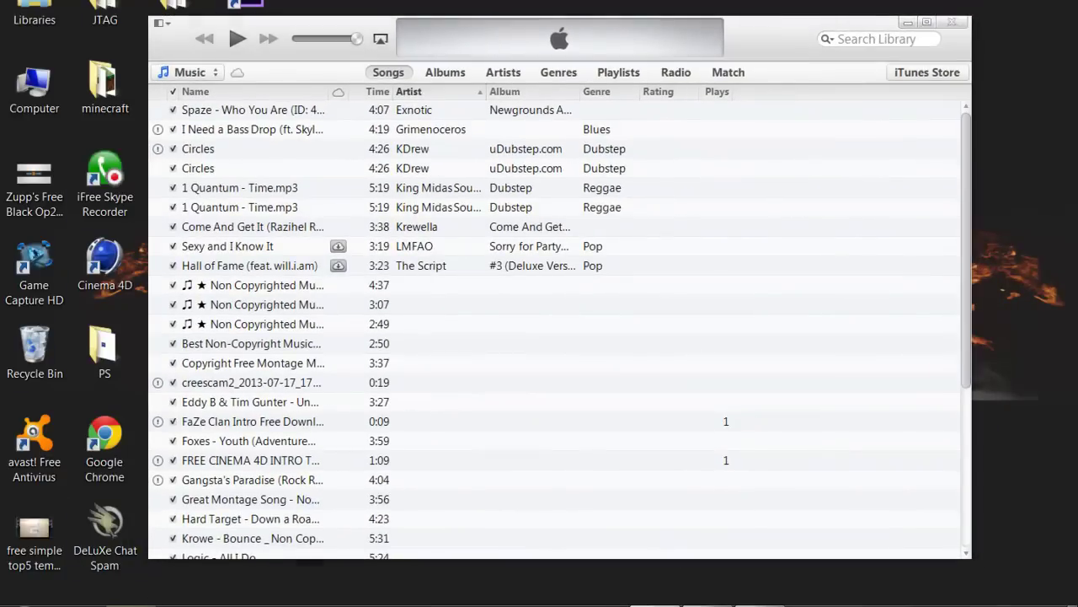
- Drag JAY Z 'Holy Grail' and Lorde 'Royals' from Downloads onto the desktop, then close Explorer
{"action": "left_click", "coordinate": [131, 602]}
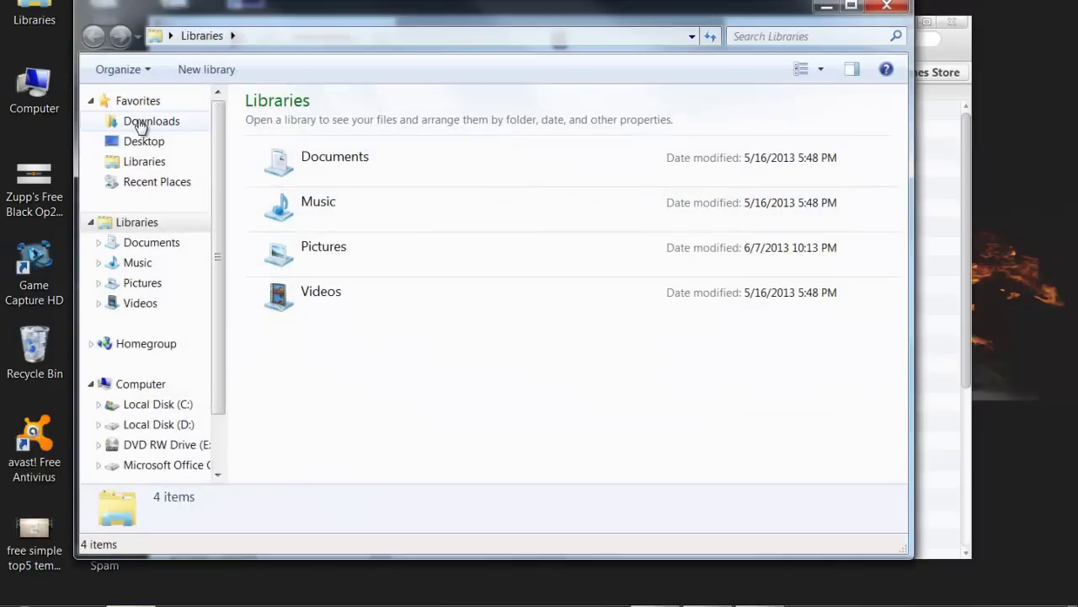
{"action": "left_click", "coordinate": [150, 120]}
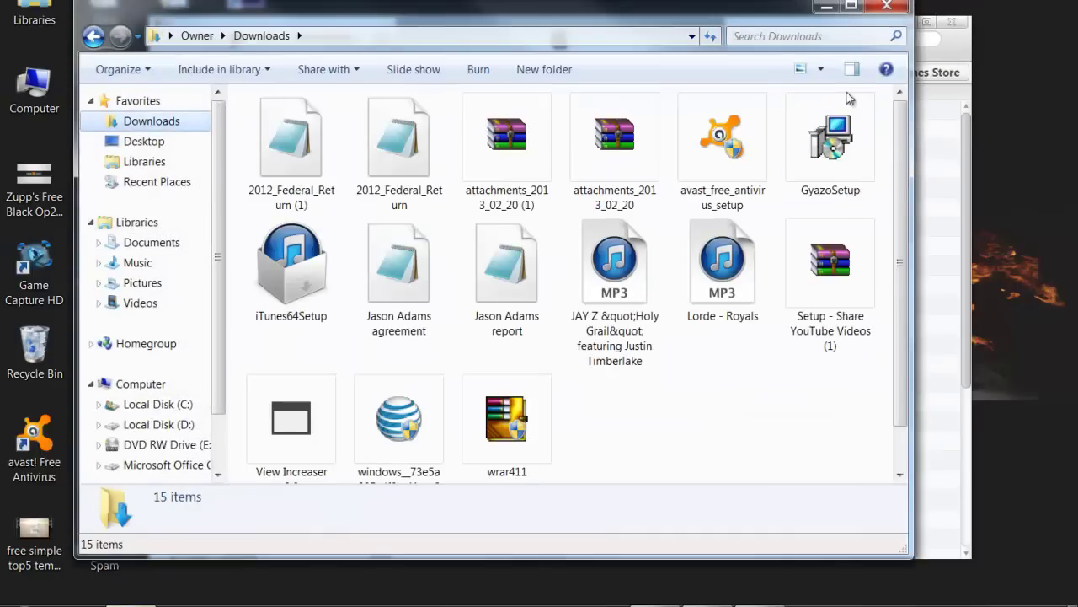
{"action": "mouse_move", "coordinate": [614, 278]}
{"action": "left_mouse_down"}
{"action": "mouse_move", "coordinate": [896, 281]}
{"action": "mouse_move", "coordinate": [1020, 253]}
{"action": "left_mouse_up"}
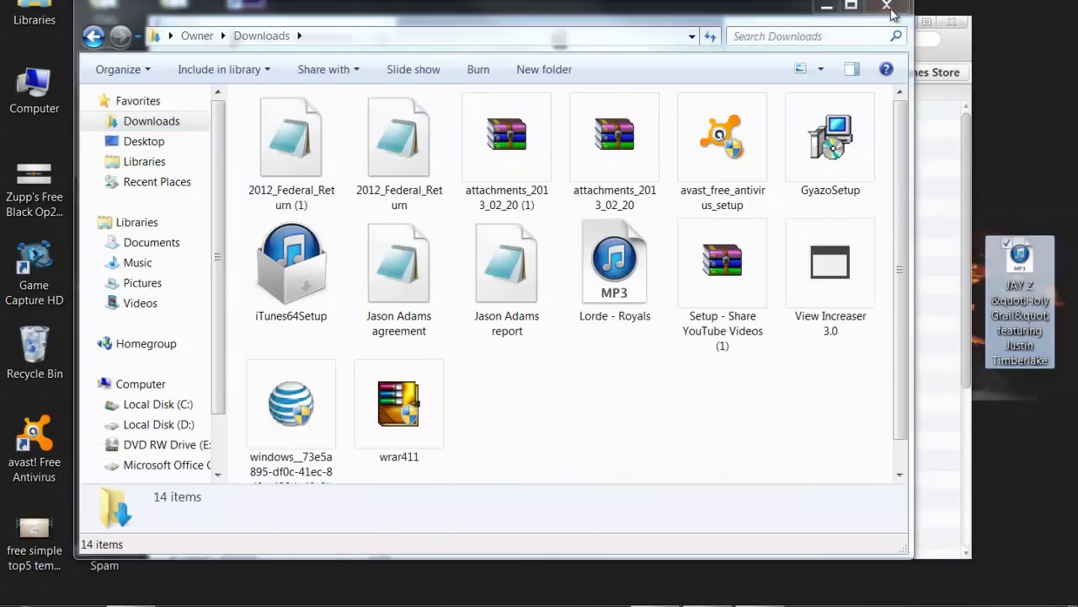
{"action": "left_click_drag", "start_coordinate": [614, 270], "coordinate": [1022, 377]}
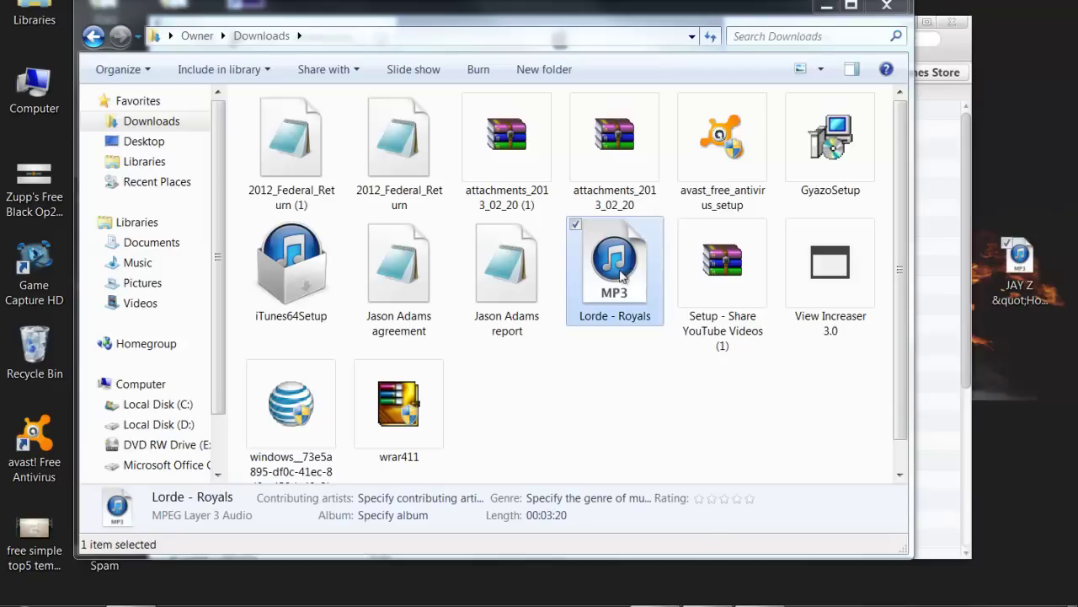
{"action": "left_click", "coordinate": [886, 7]}
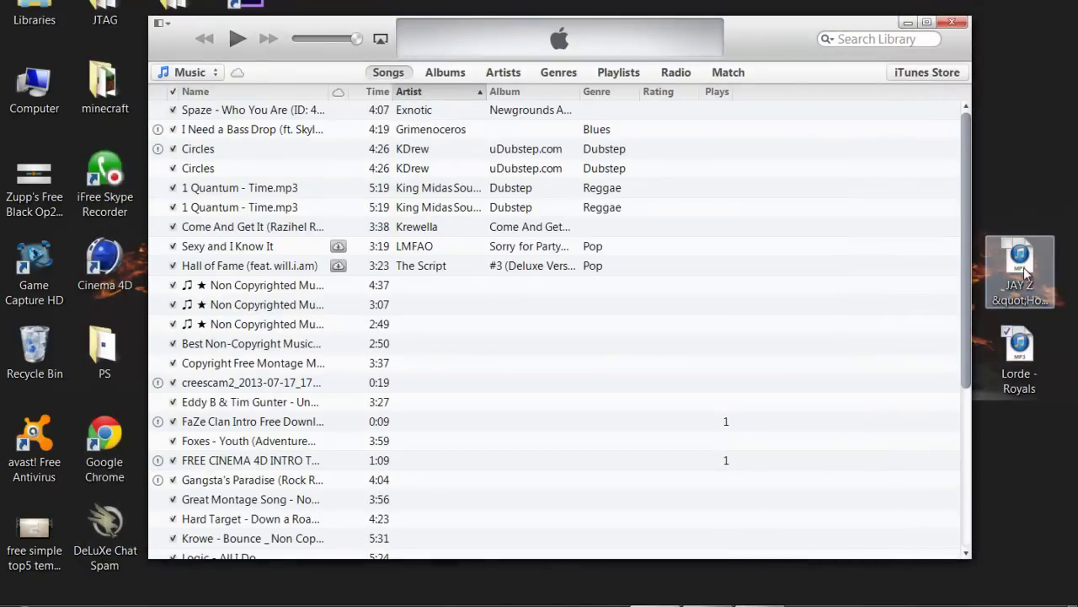
- Drag the JAY Z 'Holy Grail' MP3 from the desktop into the iTunes Songs list
{"action": "left_click_drag", "start_coordinate": [1026, 271], "coordinate": [472, 305]}
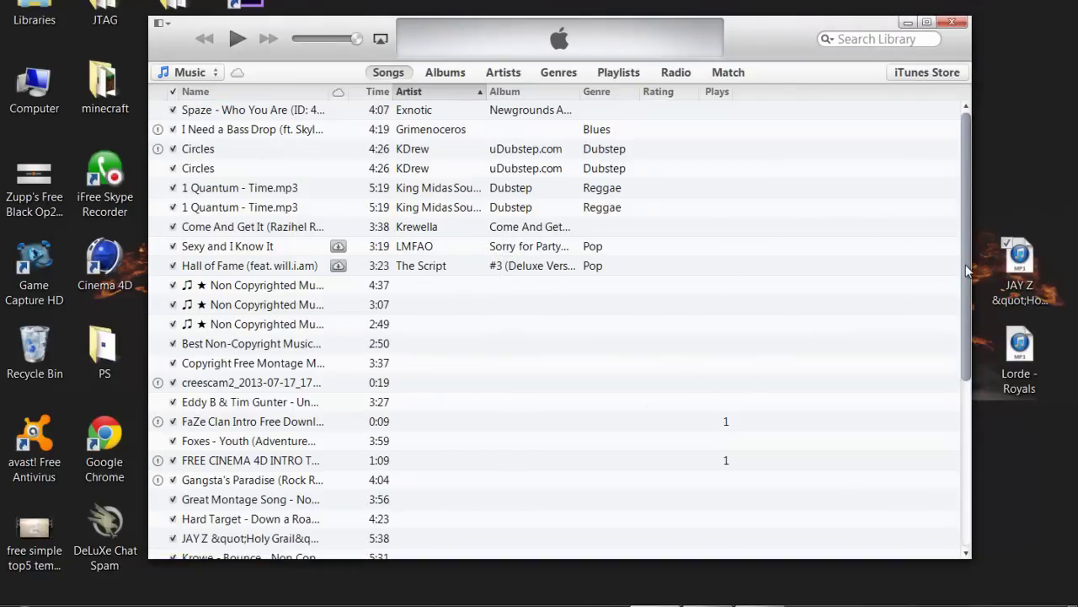
{"action": "scroll", "coordinate": [967, 341], "scroll_direction": "down", "scroll_amount": 1}
{"action": "left_click_drag", "start_coordinate": [967, 341], "coordinate": [957, 471]}
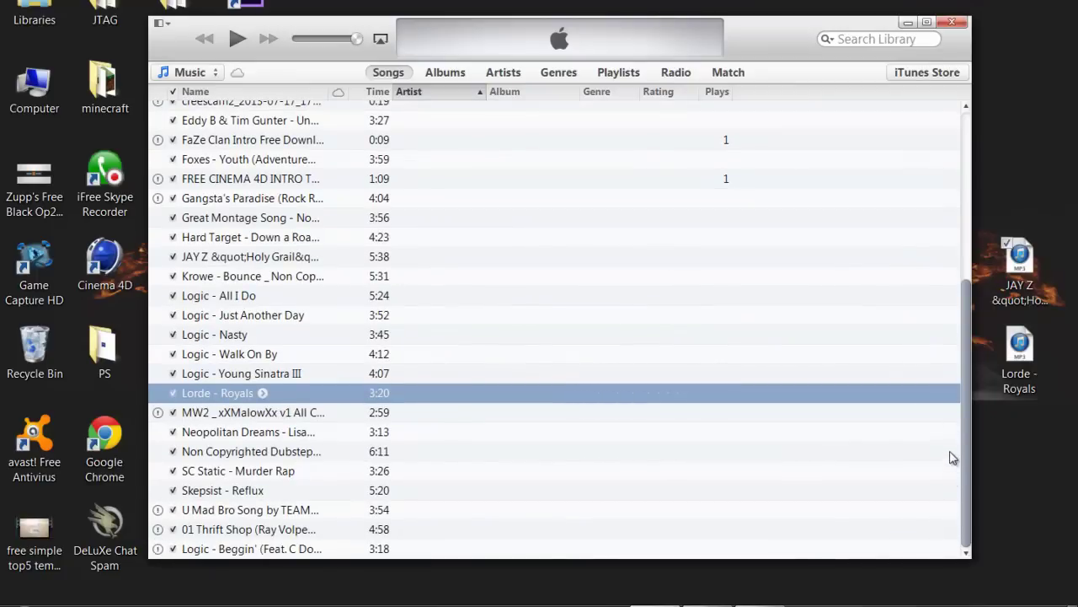
{"action": "left_click_drag", "start_coordinate": [965, 438], "coordinate": [959, 261]}
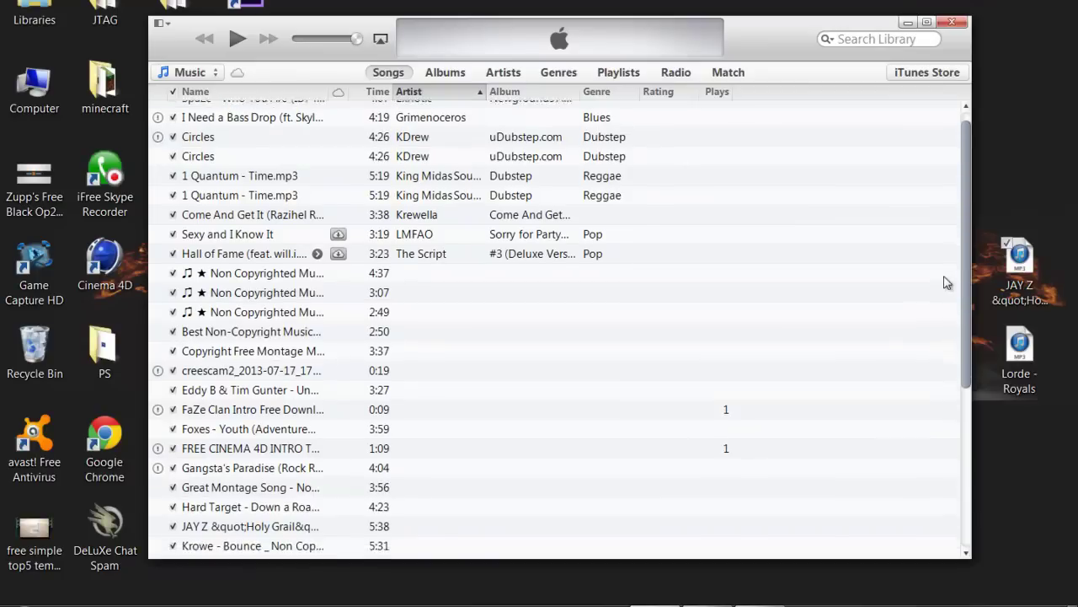
{"action": "left_click_drag", "start_coordinate": [956, 267], "coordinate": [943, 306]}
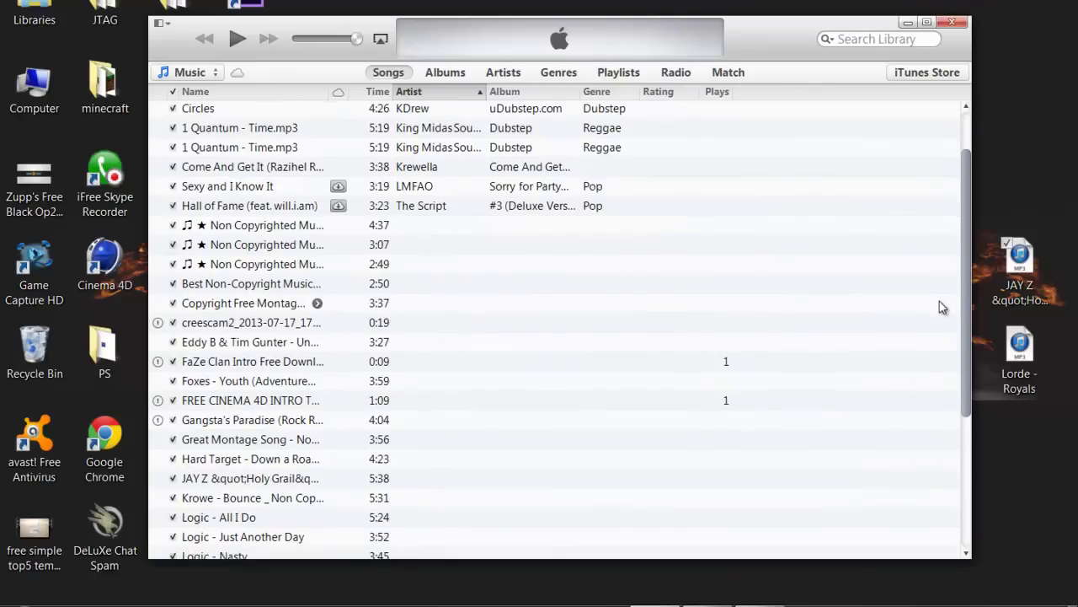
{"action": "scroll", "coordinate": [942, 306], "scroll_direction": "down", "scroll_amount": 3}
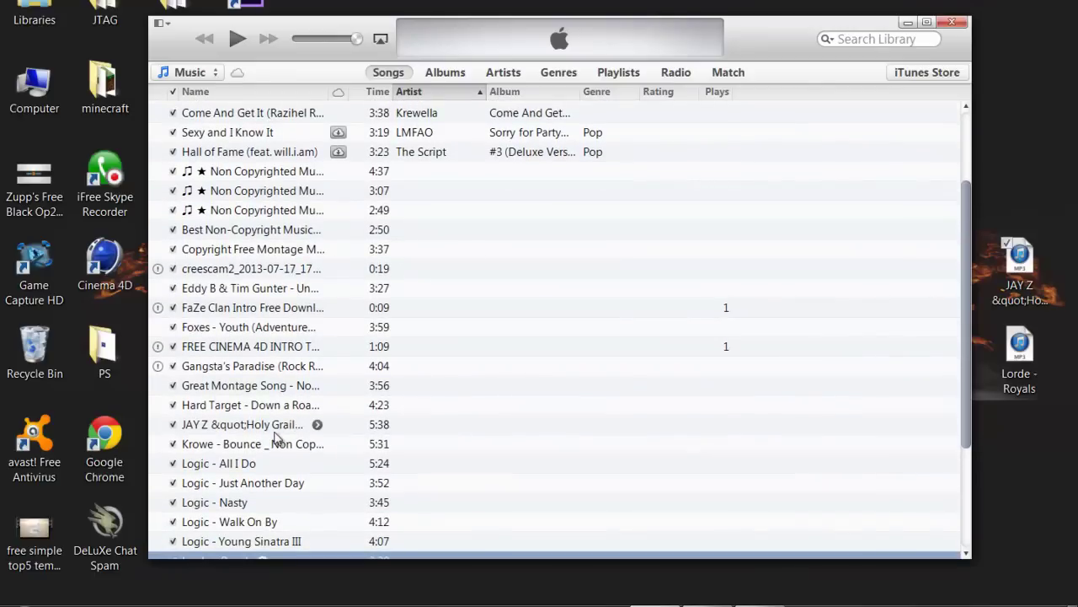
{"action": "left_click", "coordinate": [268, 425]}
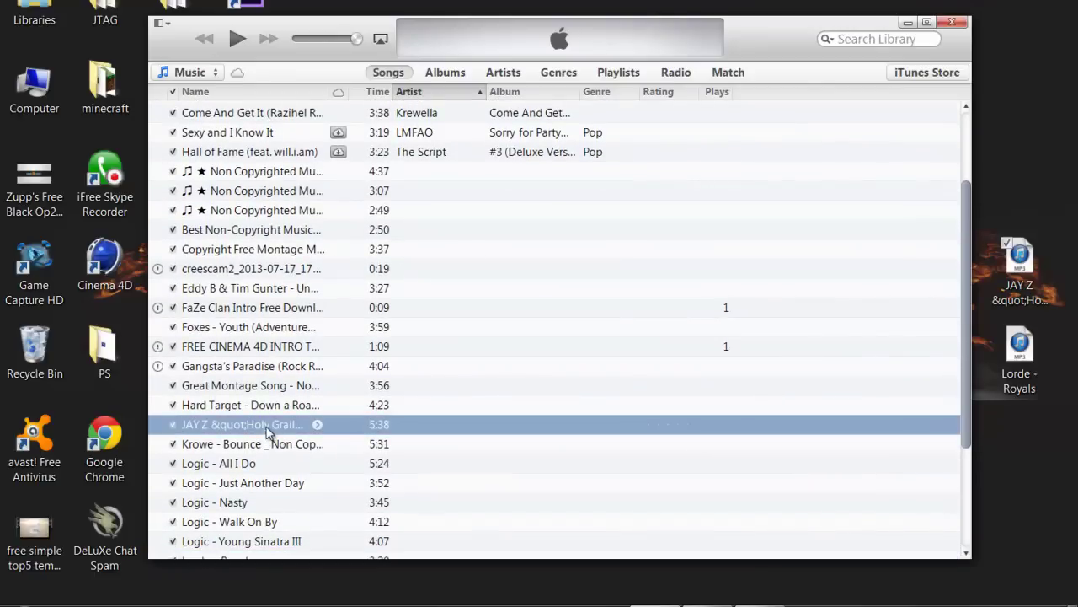
{"action": "left_click_drag", "start_coordinate": [268, 425], "coordinate": [736, 129]}
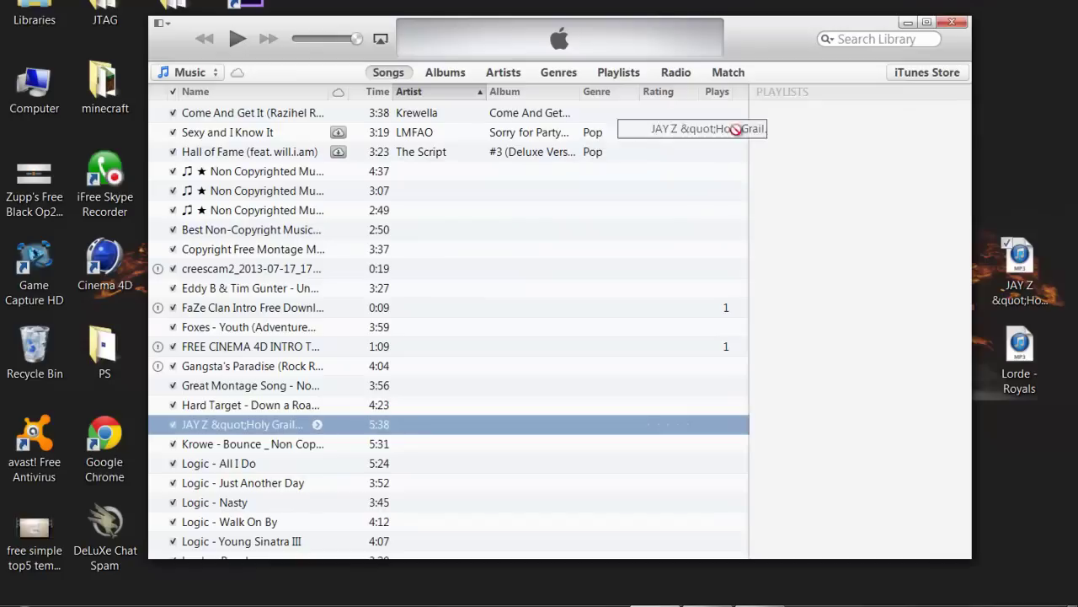
{"action": "left_click_drag", "start_coordinate": [736, 129], "coordinate": [331, 426]}
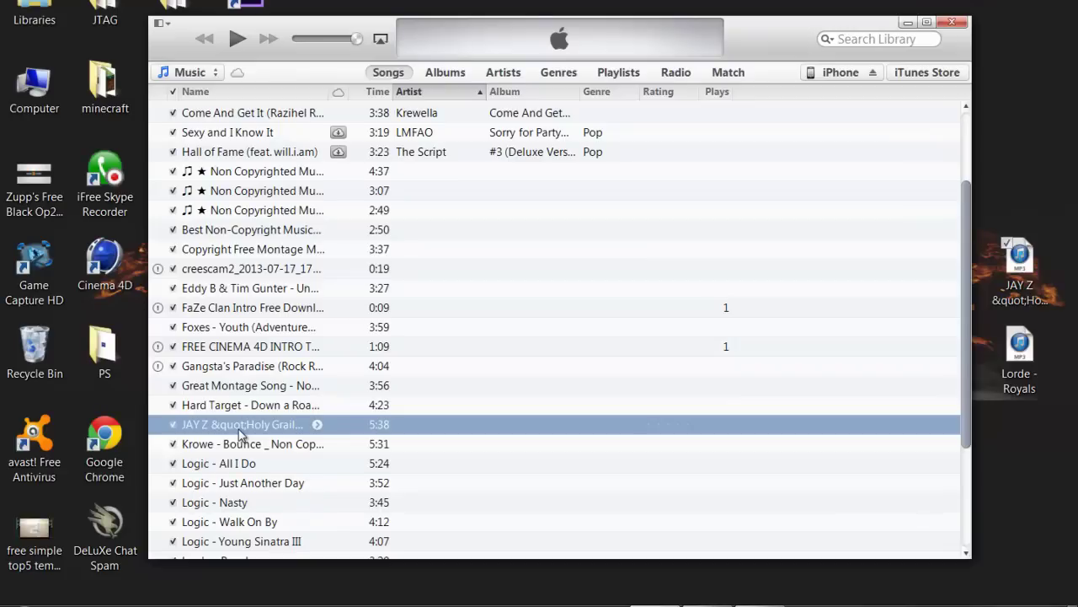
{"action": "left_click_drag", "start_coordinate": [247, 432], "coordinate": [821, 118]}
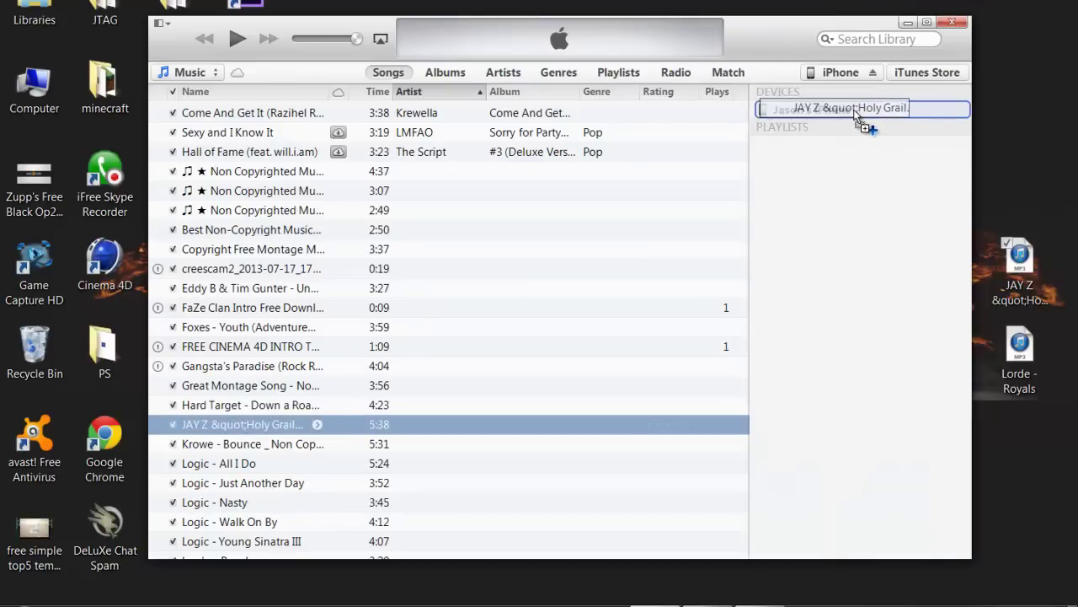
{"action": "left_click_drag", "start_coordinate": [821, 118], "coordinate": [852, 110]}
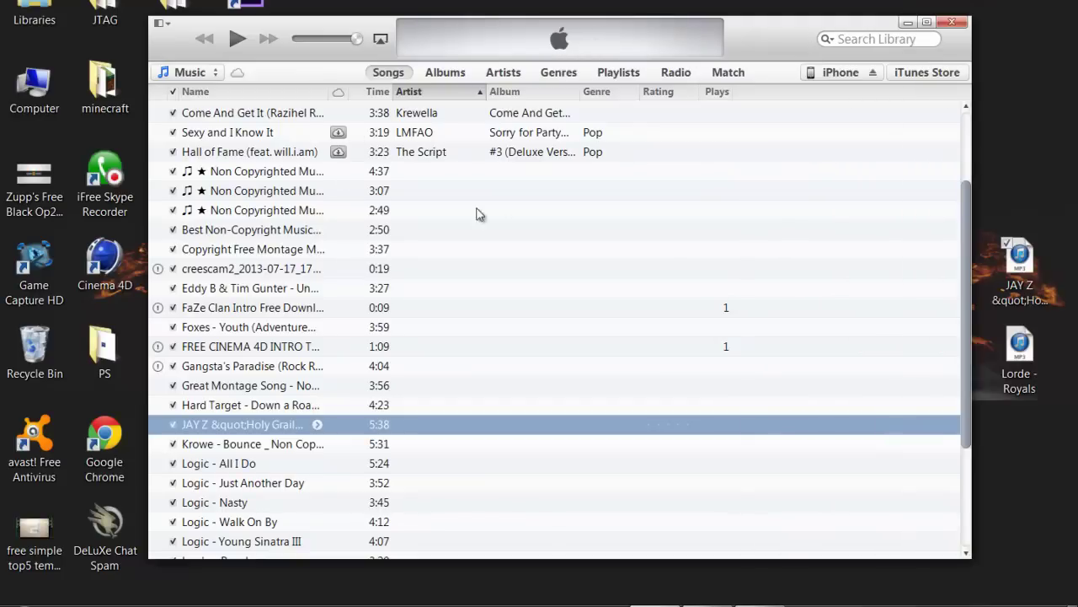
- Close iTunes and choose an item from the system tray's hidden-icons popup
{"action": "left_click", "coordinate": [953, 23]}
{"action": "mouse_move", "coordinate": [706, 603]}
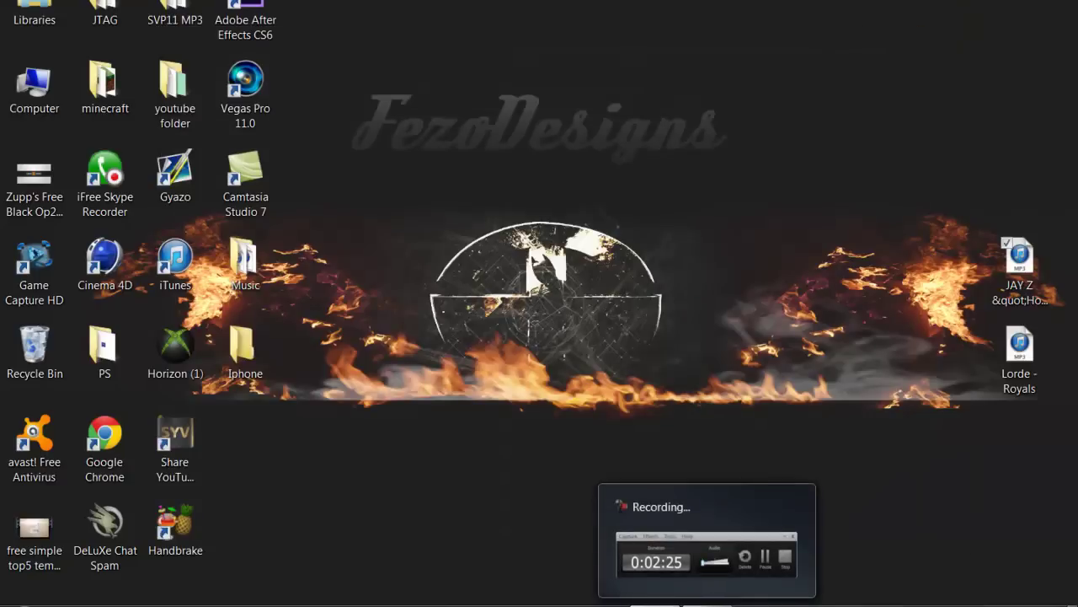
{"action": "left_click", "coordinate": [928, 601]}
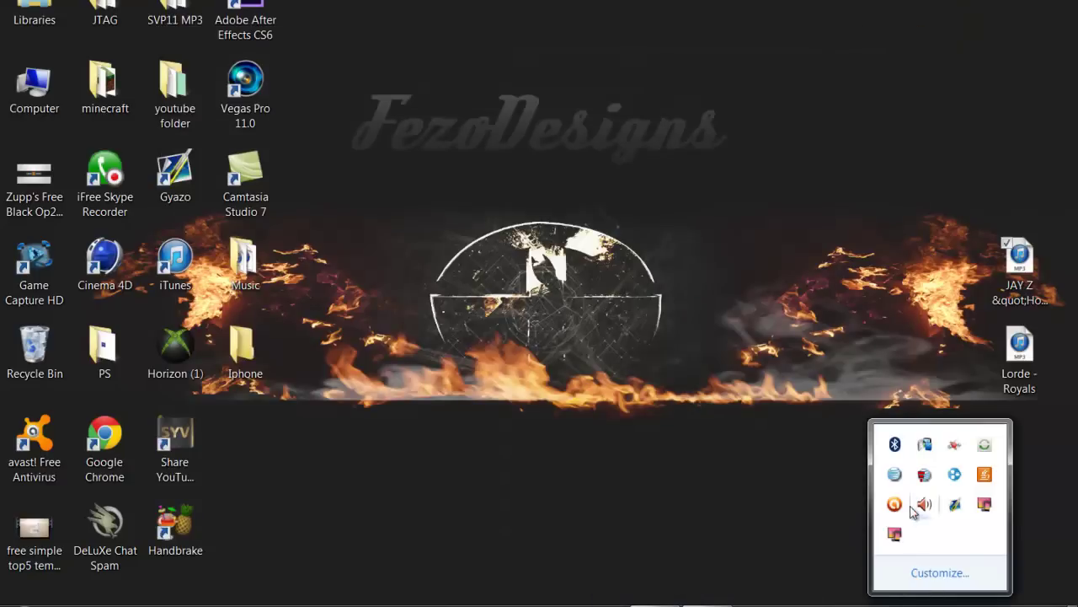
{"action": "left_click", "coordinate": [832, 387]}
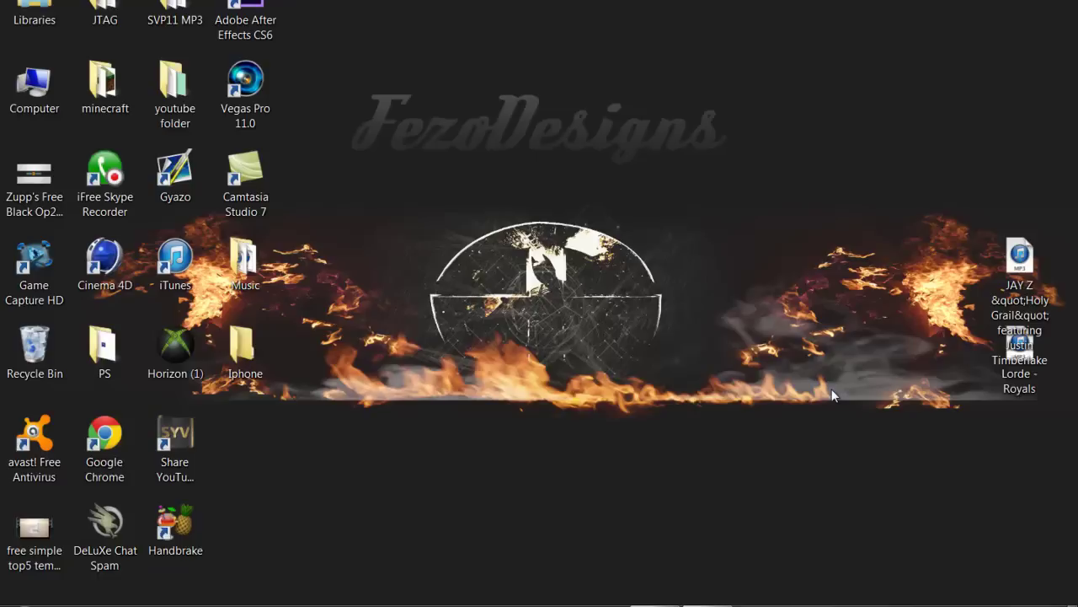
- Show the iPhone's AirPlay Mirroring screen to OWNER-PC on the desktop
{"action": "left_click", "coordinate": [939, 241]}
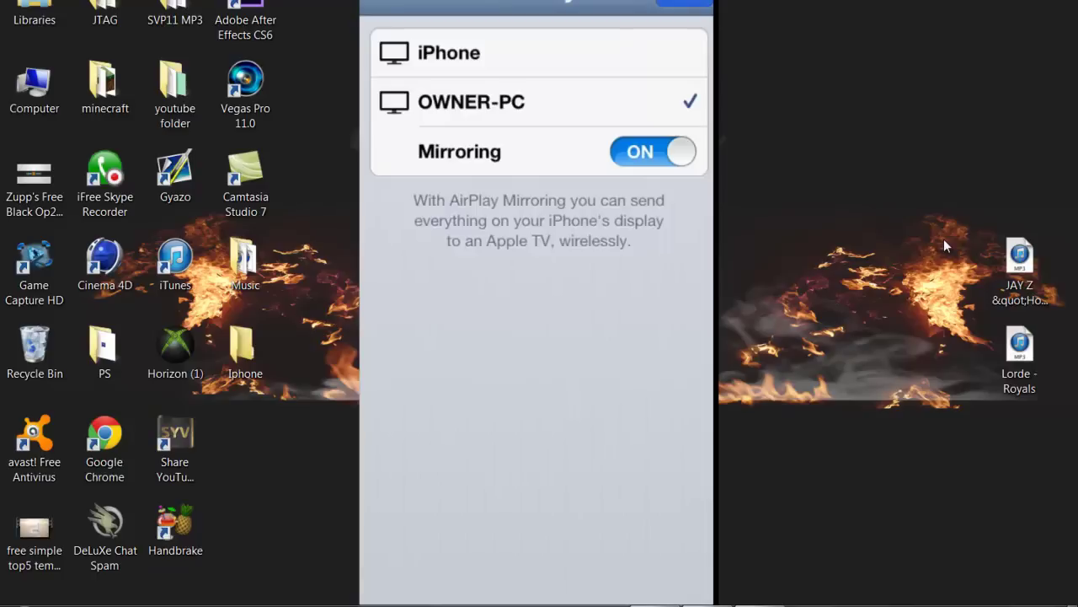